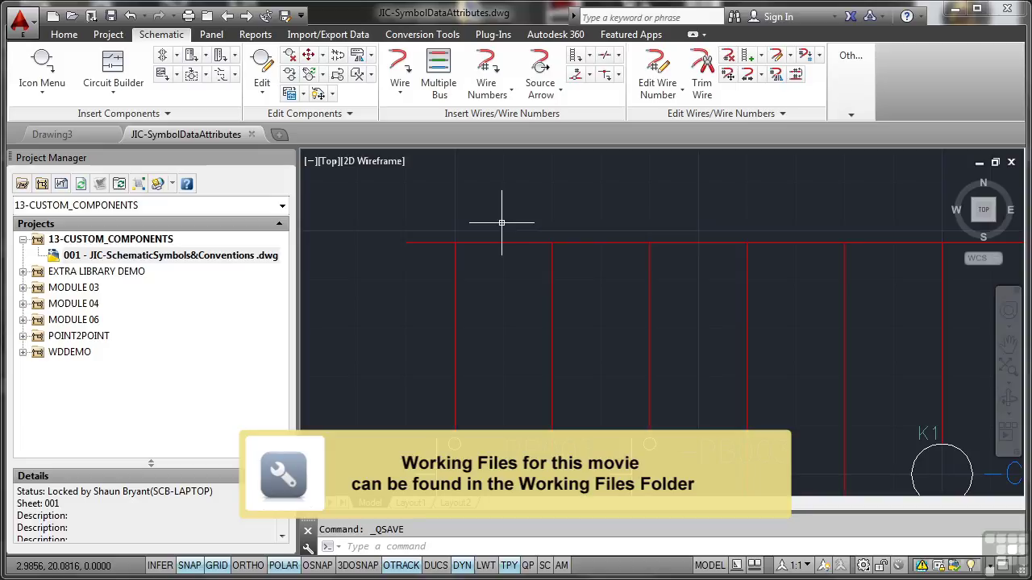
Add the active JIC-SymbolDataAttributes drawing to 13-CUSTOM_COMPONENTS, accepting the project defaults.
{"action": "left_click", "coordinate": [121, 241]}
{"action": "right_click", "coordinate": [121, 241]}
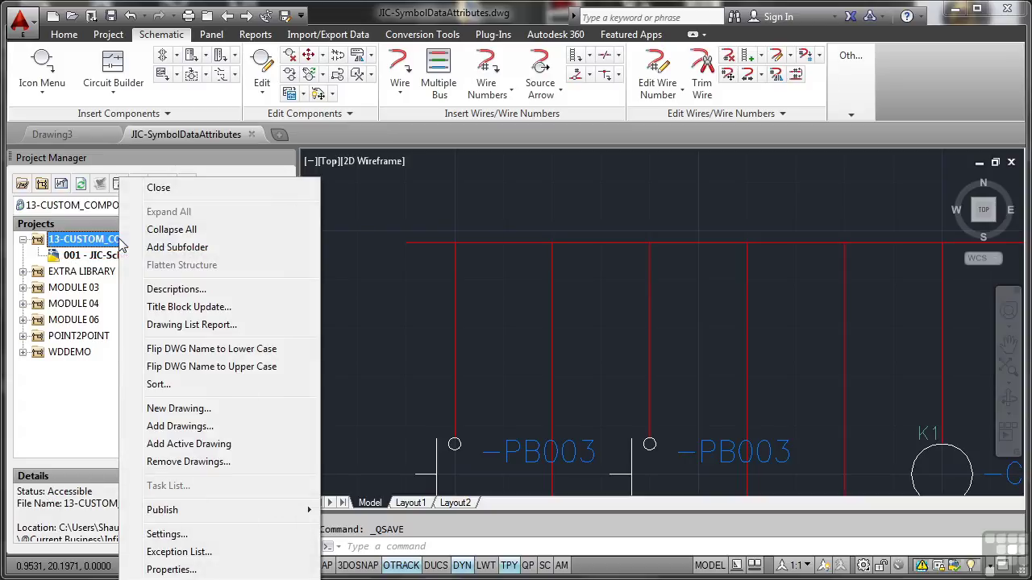
{"action": "left_click", "coordinate": [184, 446]}
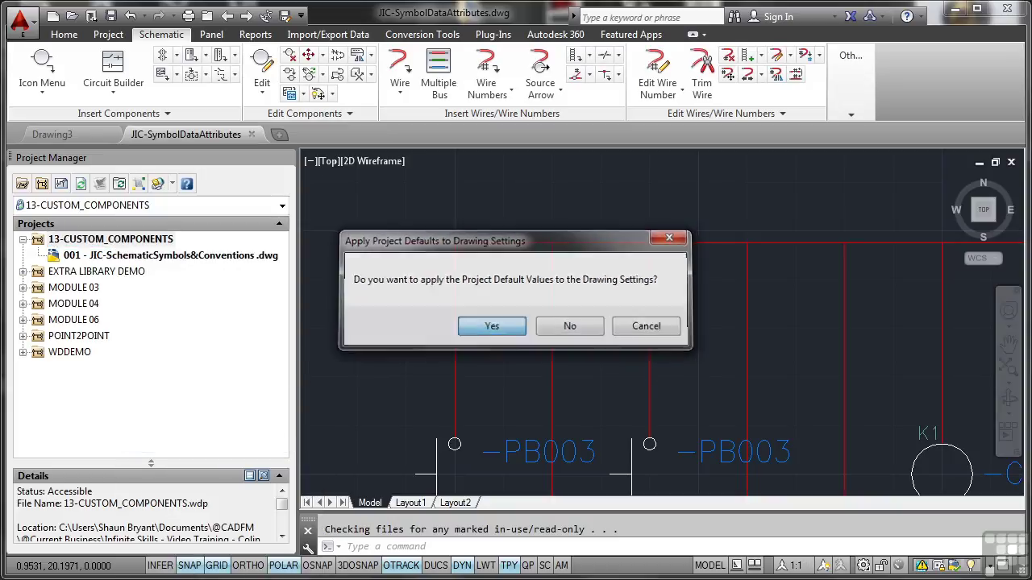
{"action": "left_click", "coordinate": [483, 324]}
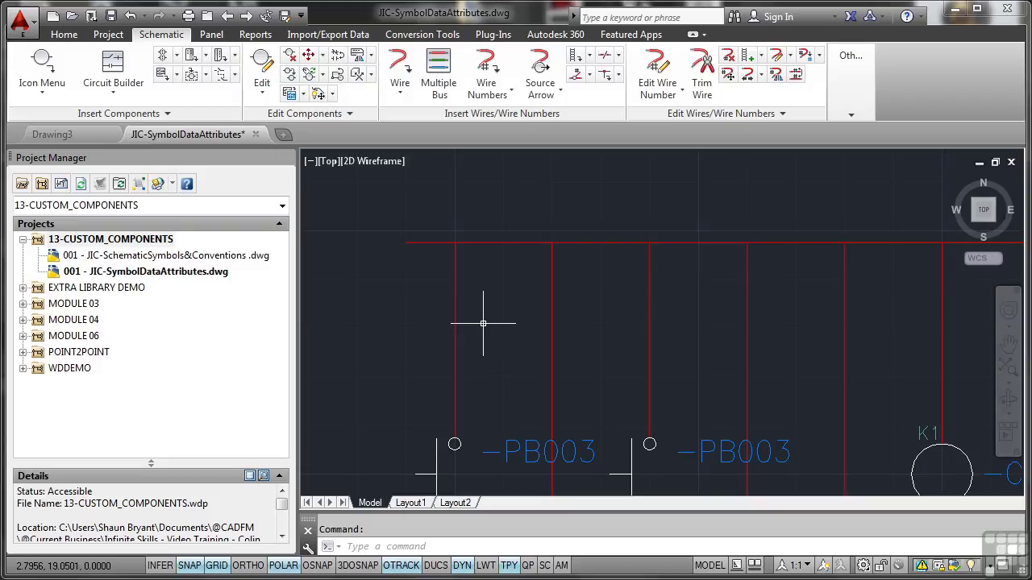
Change the drawing's Sheet value from 001 to 002 in Drawing Properties.
{"action": "right_click", "coordinate": [161, 272]}
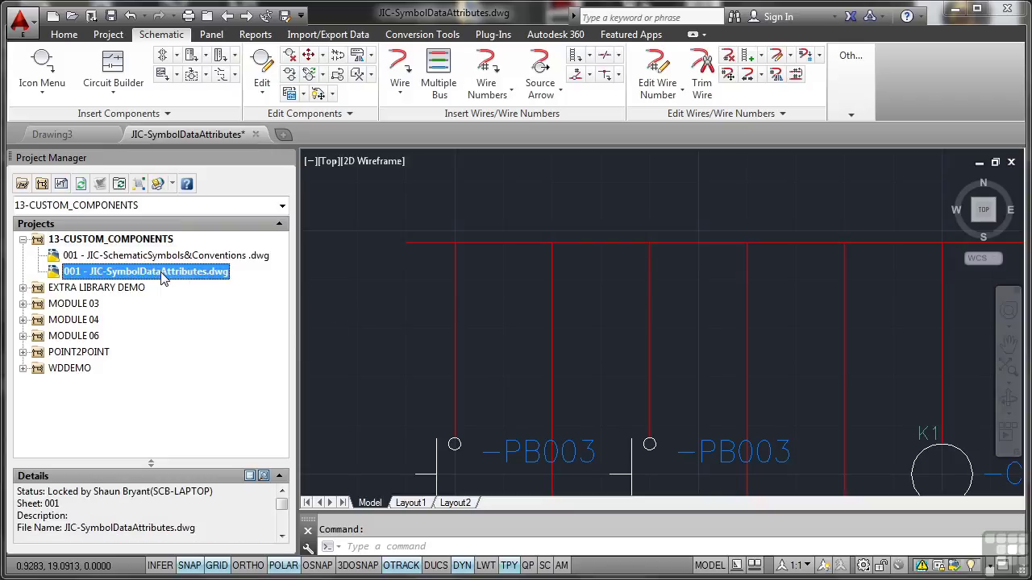
{"action": "mouse_move", "coordinate": [258, 408]}
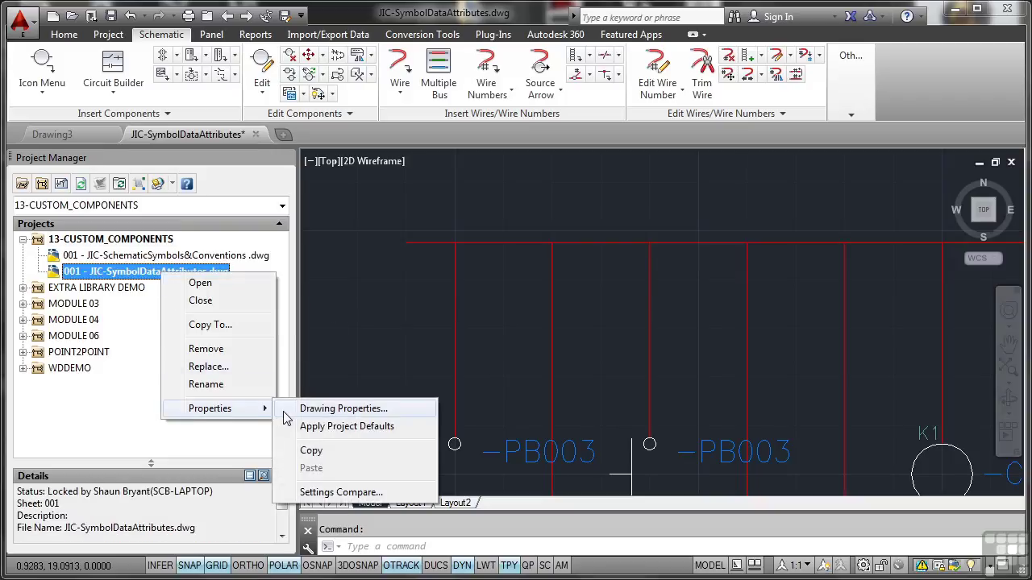
{"action": "left_click", "coordinate": [323, 409]}
{"action": "left_click", "coordinate": [388, 419]}
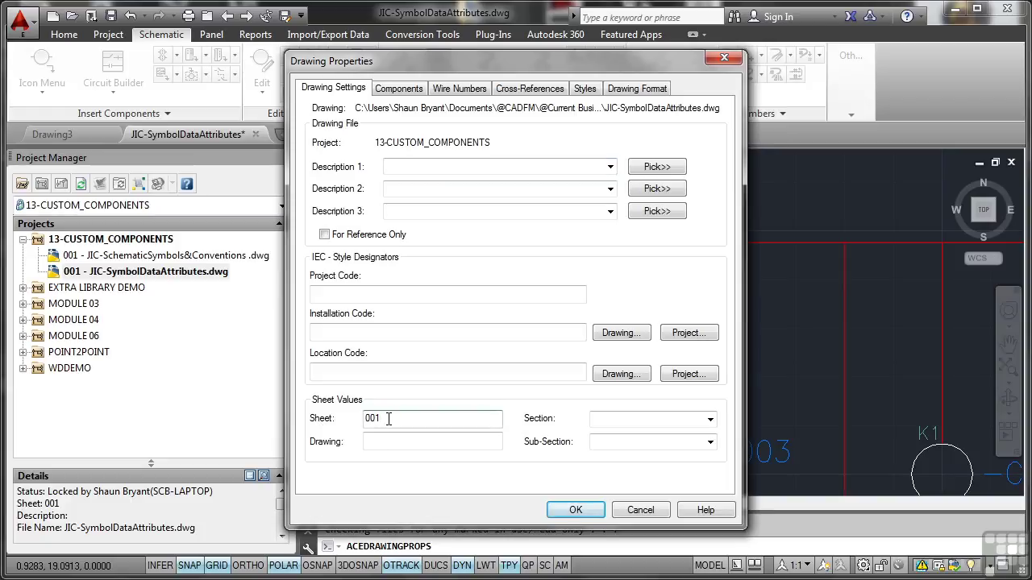
{"action": "type", "text": "2"}
{"action": "key", "text": "Return"}
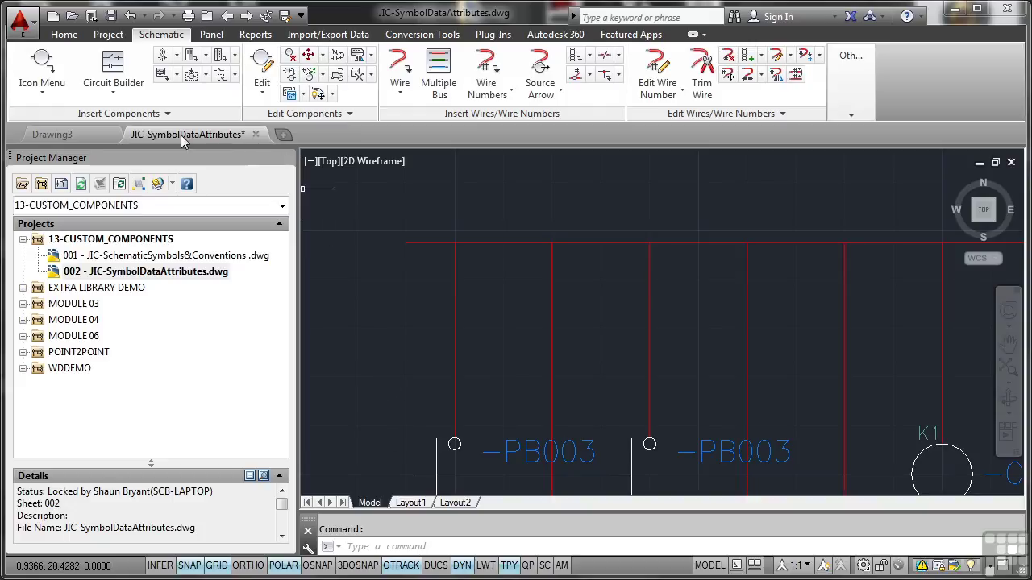
Set layer 0 as the current layer from the Home tab's Layers panel.
{"action": "left_click", "coordinate": [63, 35]}
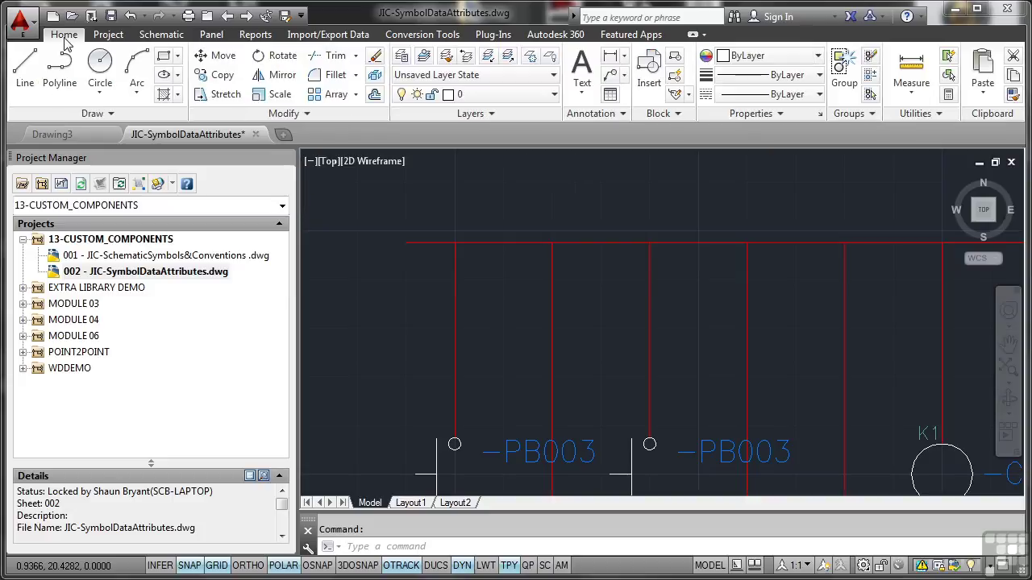
{"action": "left_click", "coordinate": [547, 95]}
{"action": "left_click", "coordinate": [498, 132]}
Draw a 0.25-radius circle centred at 2.5,18.75 on the leftmost red line.
{"action": "left_click", "coordinate": [106, 98]}
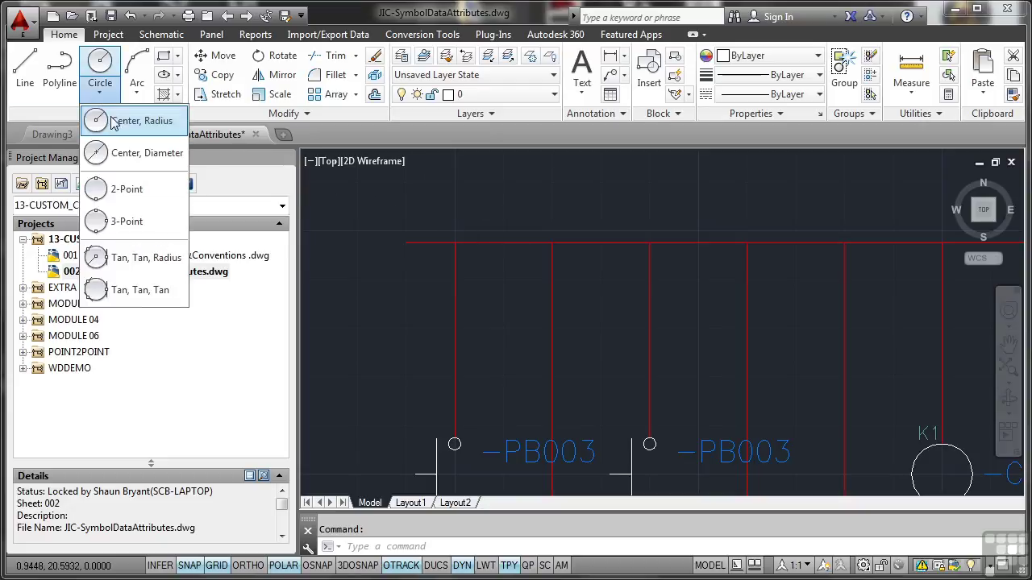
{"action": "left_click", "coordinate": [109, 115]}
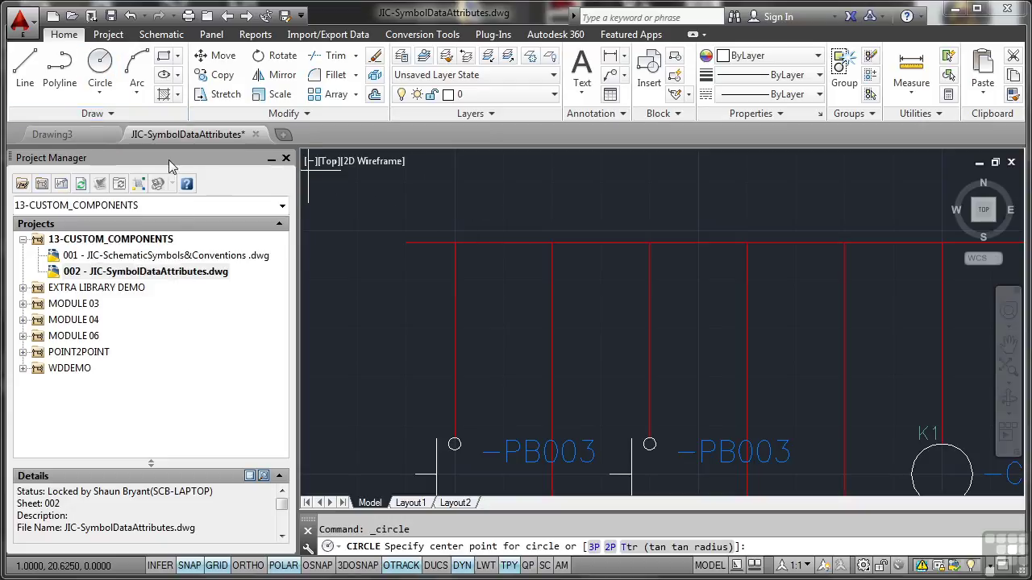
{"action": "left_click", "coordinate": [454, 353]}
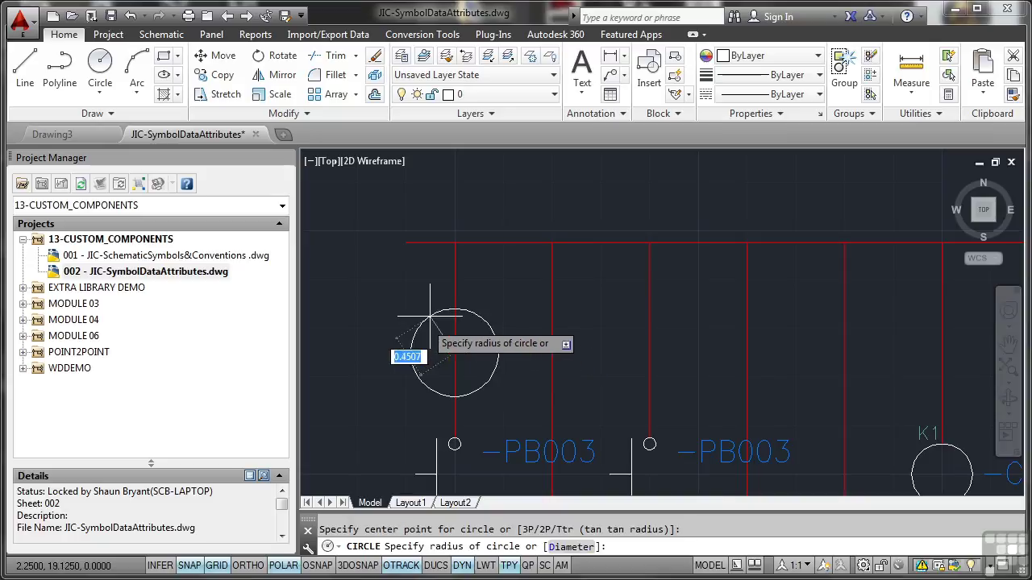
{"action": "type", "text": "0.25"}
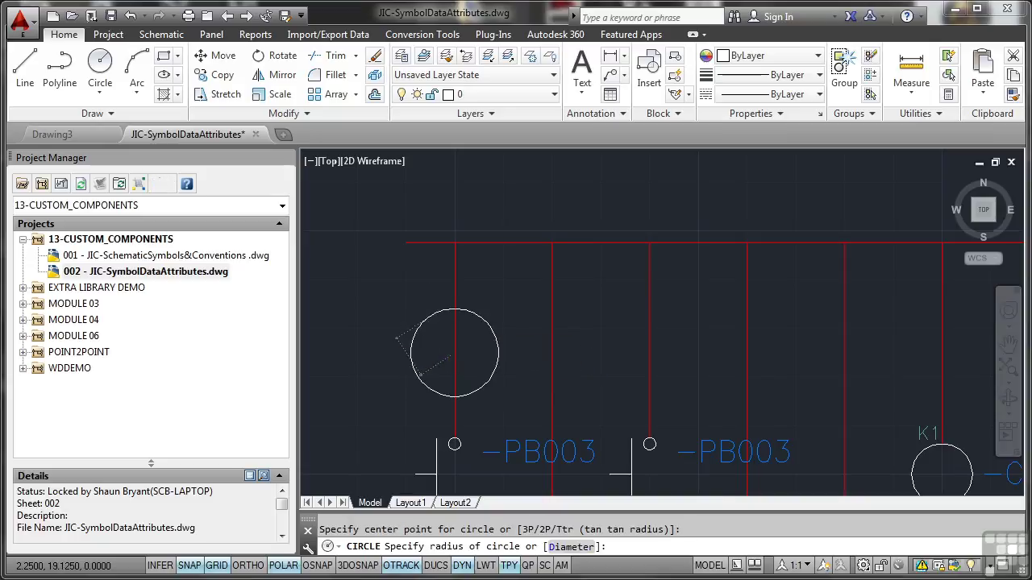
{"action": "key", "text": "Return"}
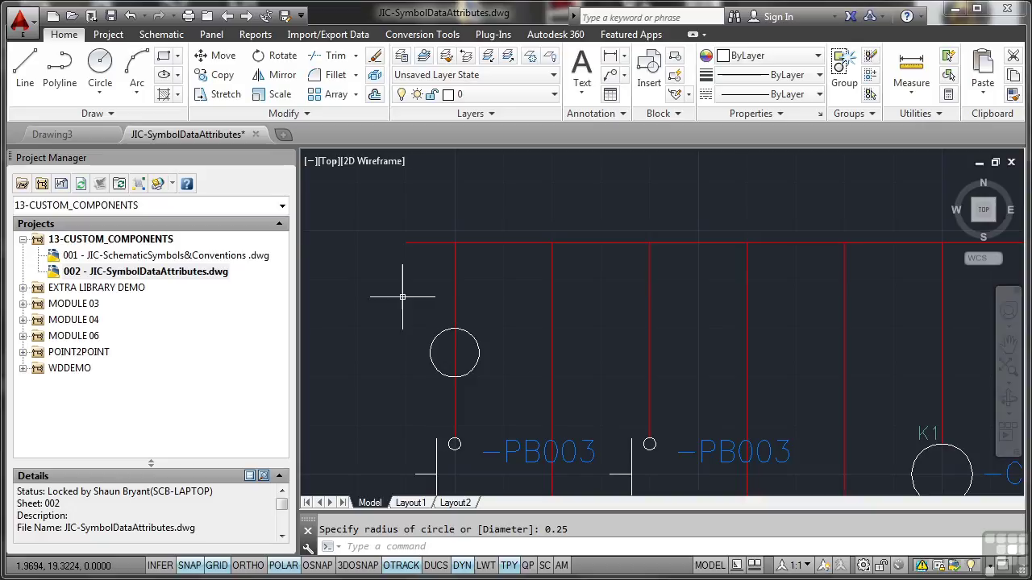
Draw a 4-sided polygon circumscribed at radius 0.5 around the circle's centre.
{"action": "left_click", "coordinate": [177, 63]}
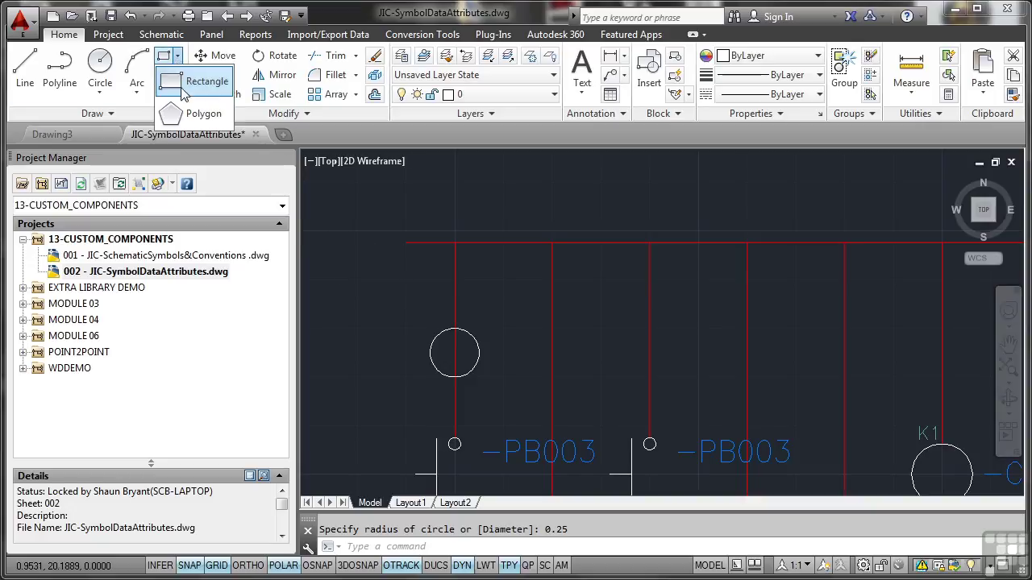
{"action": "left_click", "coordinate": [171, 171]}
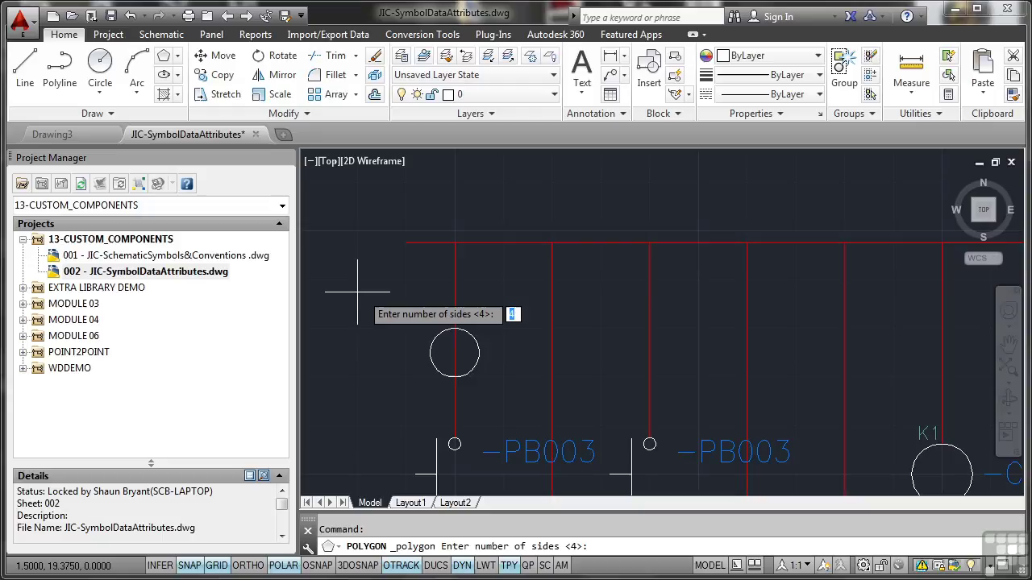
{"action": "key", "text": "Return"}
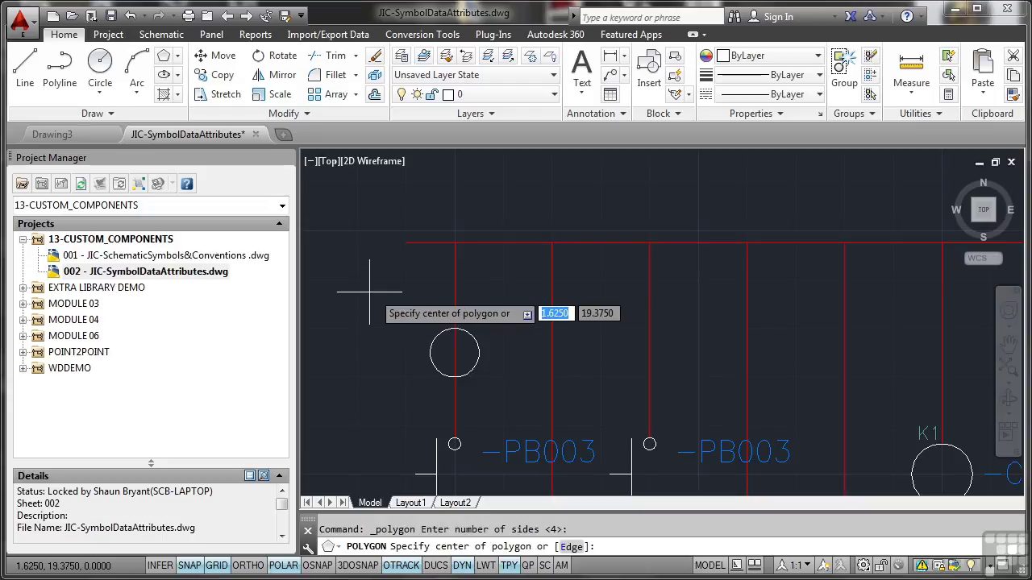
{"action": "left_click", "coordinate": [455, 352]}
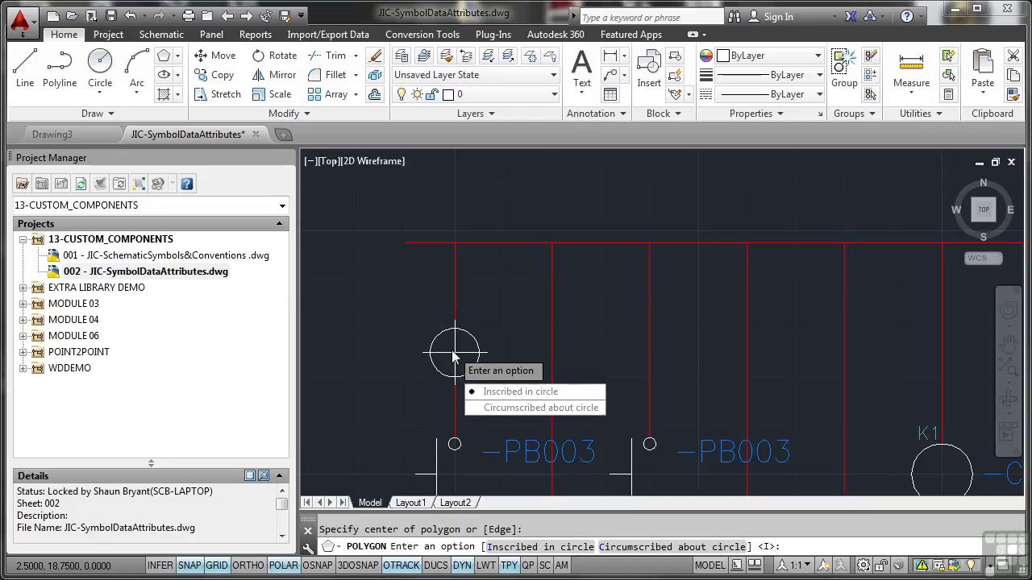
{"action": "left_click", "coordinate": [507, 409]}
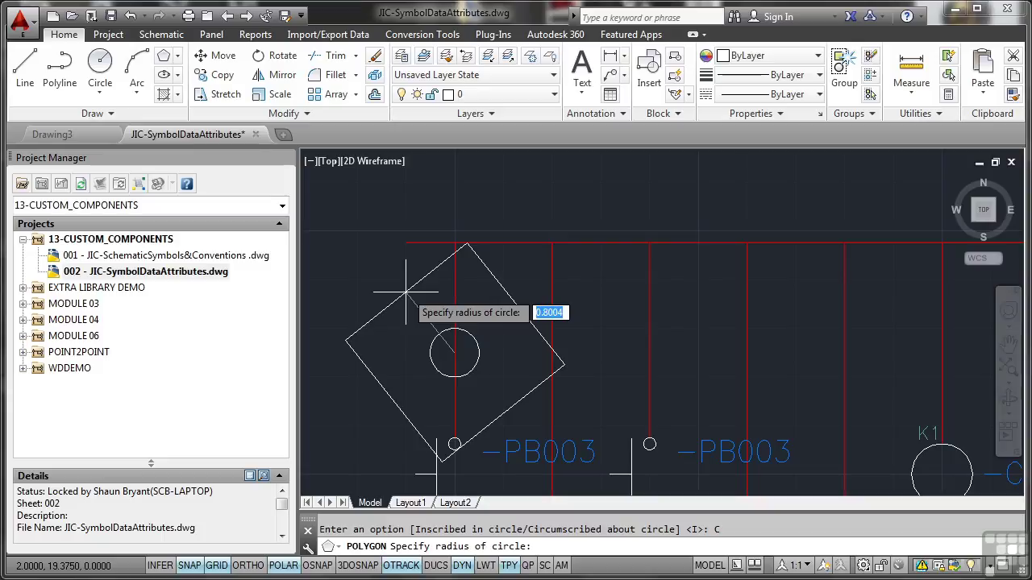
{"action": "type", "text": "0.5"}
{"action": "key", "text": "Return"}
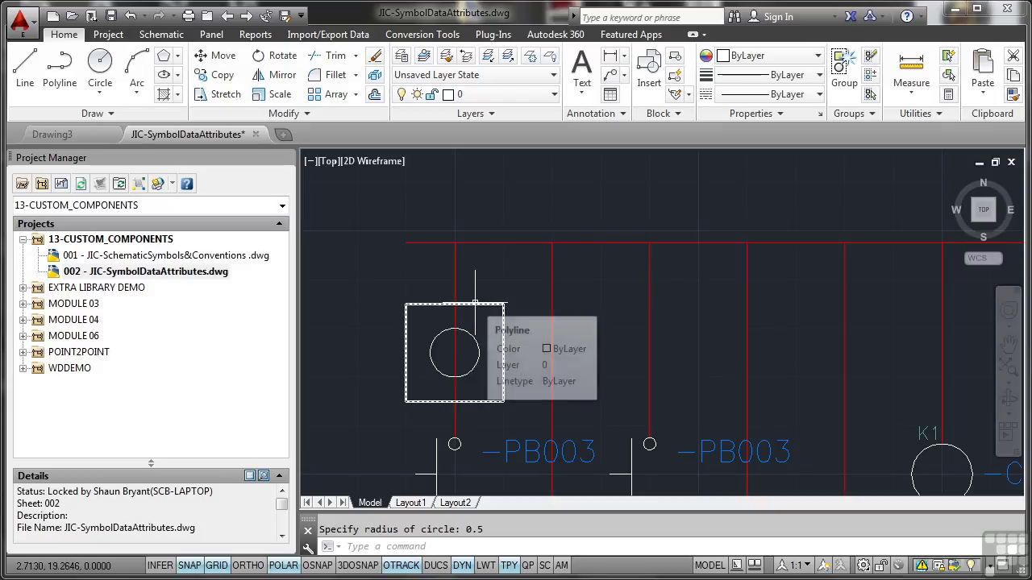
Zoom out to view the boxed-circle symbol and switch to the Schematic tools.
{"action": "scroll", "coordinate": [533, 306], "scroll_direction": "down", "scroll_amount": 4}
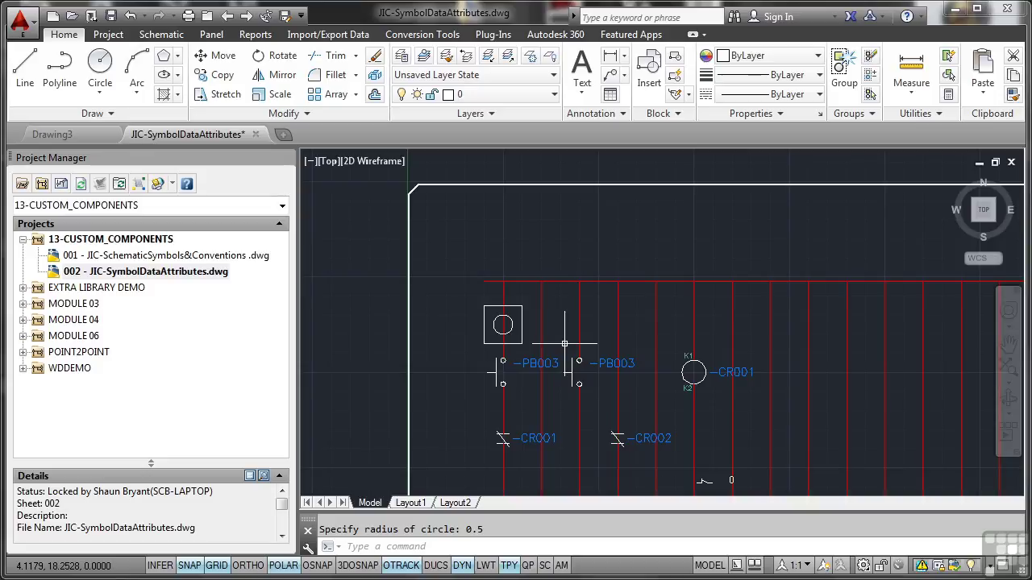
{"action": "left_click", "coordinate": [161, 34]}
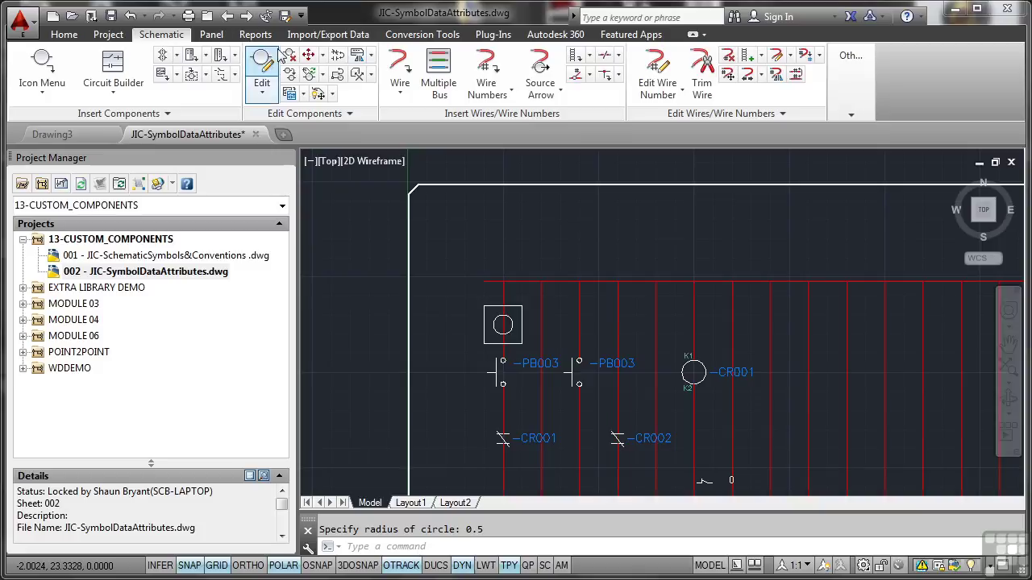
Launch Symbol Builder from the Schematic tab's Other Tools panel.
{"action": "left_click", "coordinate": [853, 118]}
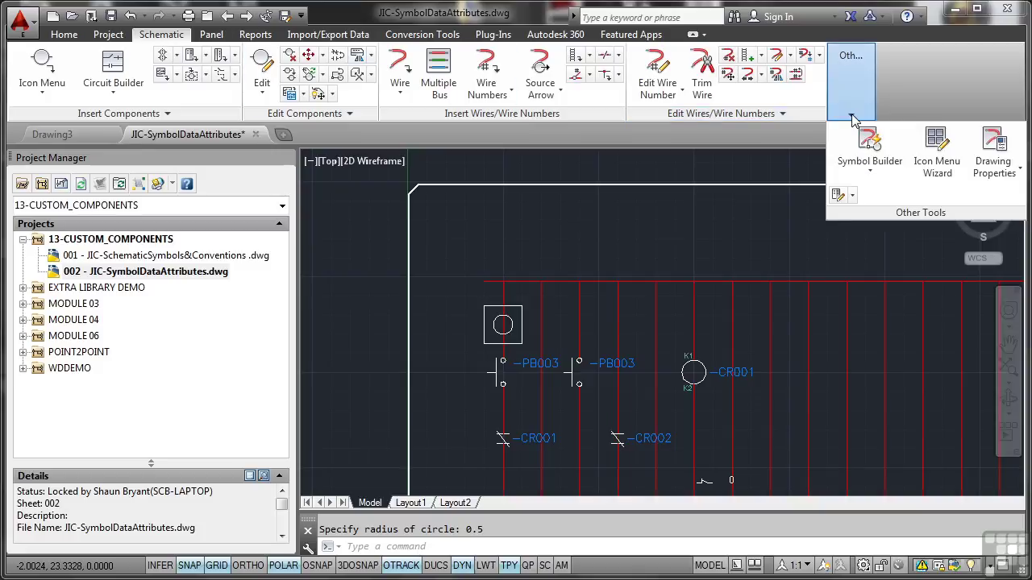
{"action": "left_click", "coordinate": [876, 161]}
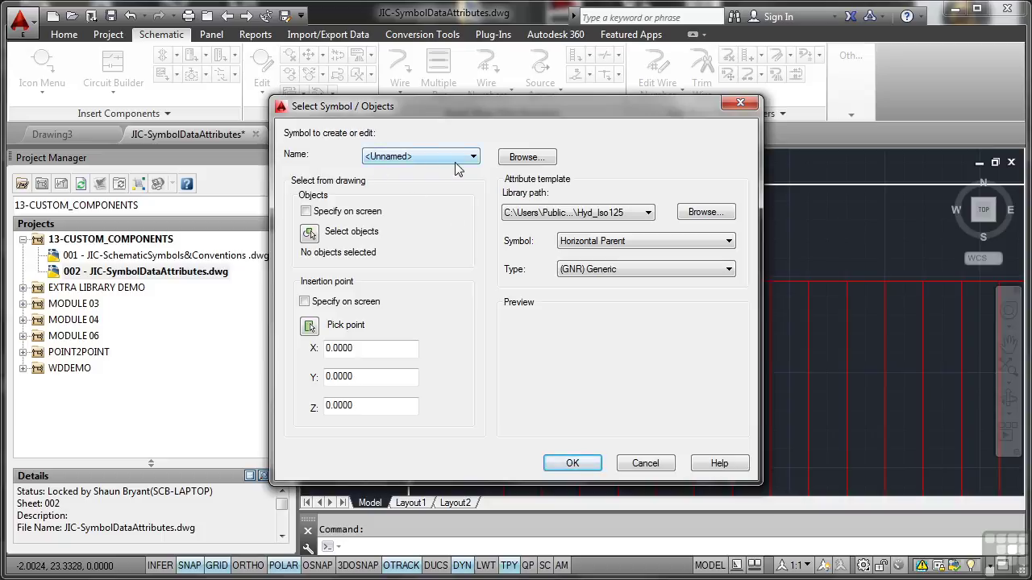
Select the square and circle as symbol objects, with insertion point at 2.5, 18.75.
{"action": "left_click", "coordinate": [310, 234]}
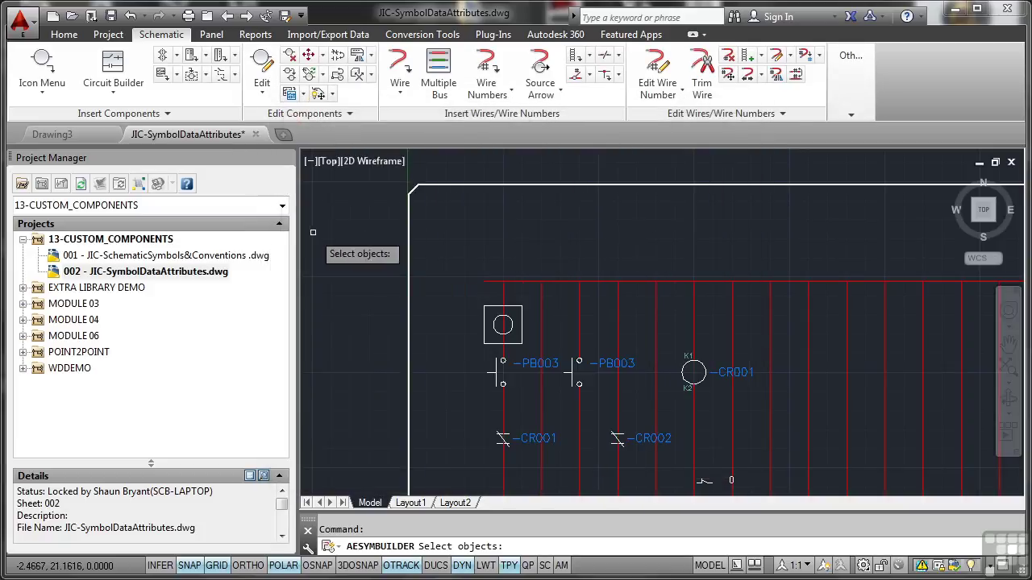
{"action": "left_click", "coordinate": [514, 306]}
{"action": "left_click", "coordinate": [511, 322]}
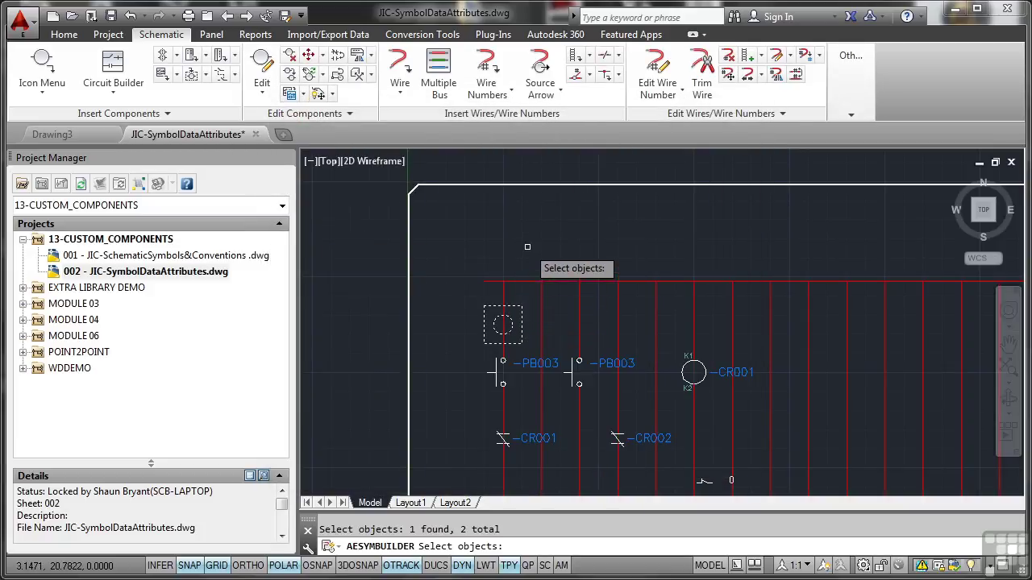
{"action": "key", "text": "Return"}
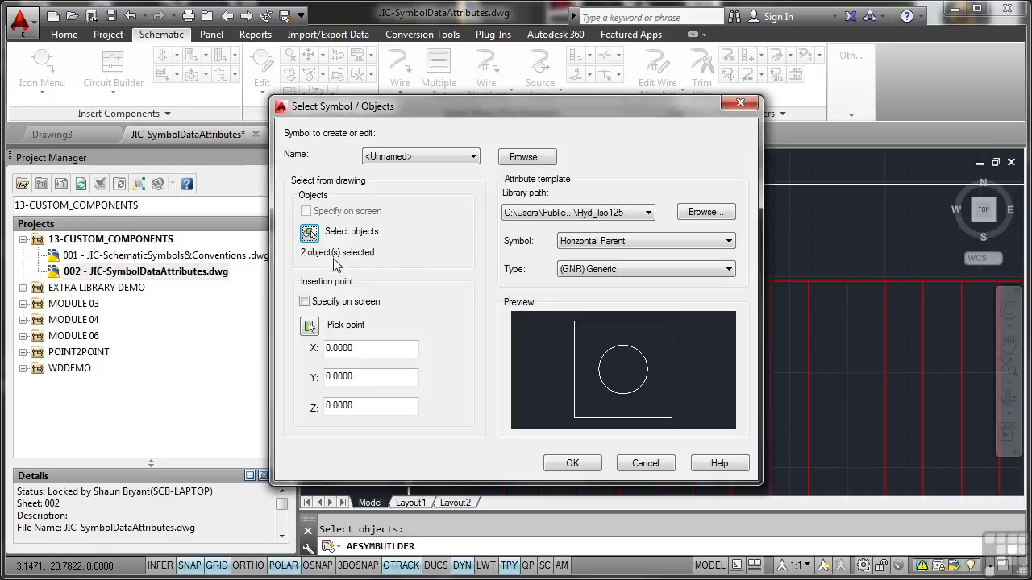
{"action": "left_click", "coordinate": [310, 326]}
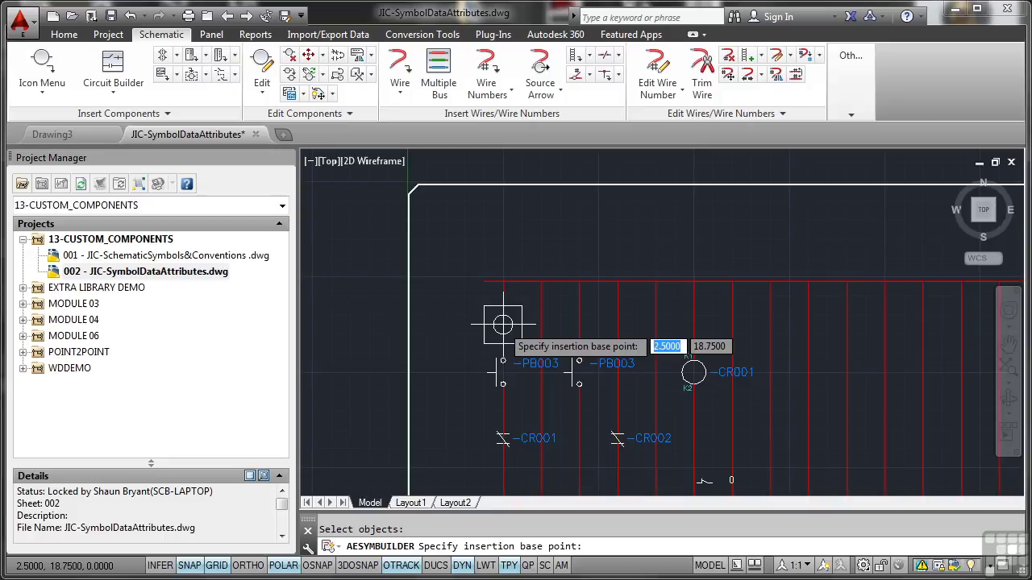
{"action": "left_click", "coordinate": [502, 325]}
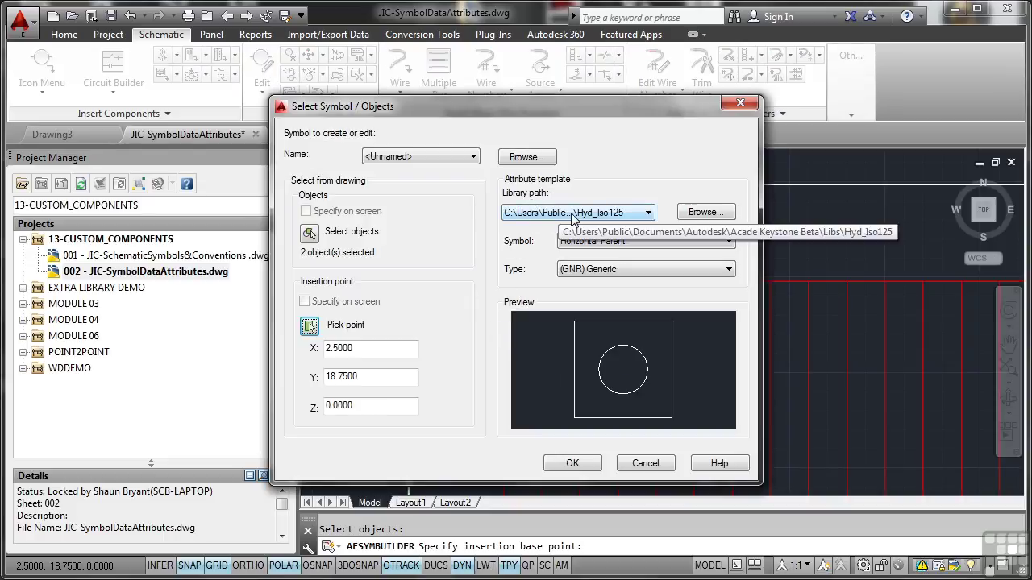
Set library jic1, symbol Vertical Parent and type (CR) Control relays.
{"action": "left_click", "coordinate": [648, 216]}
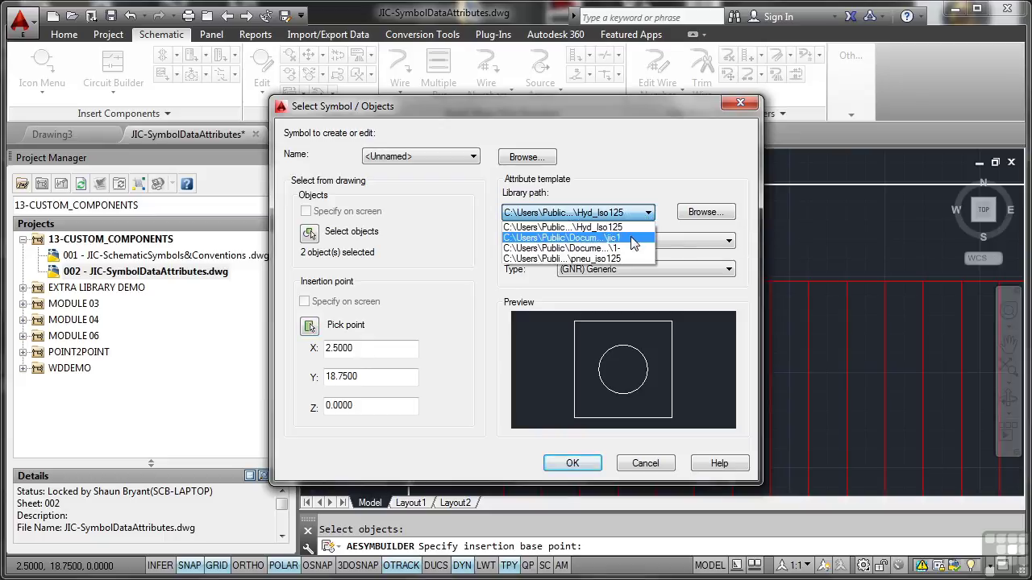
{"action": "left_click", "coordinate": [633, 239]}
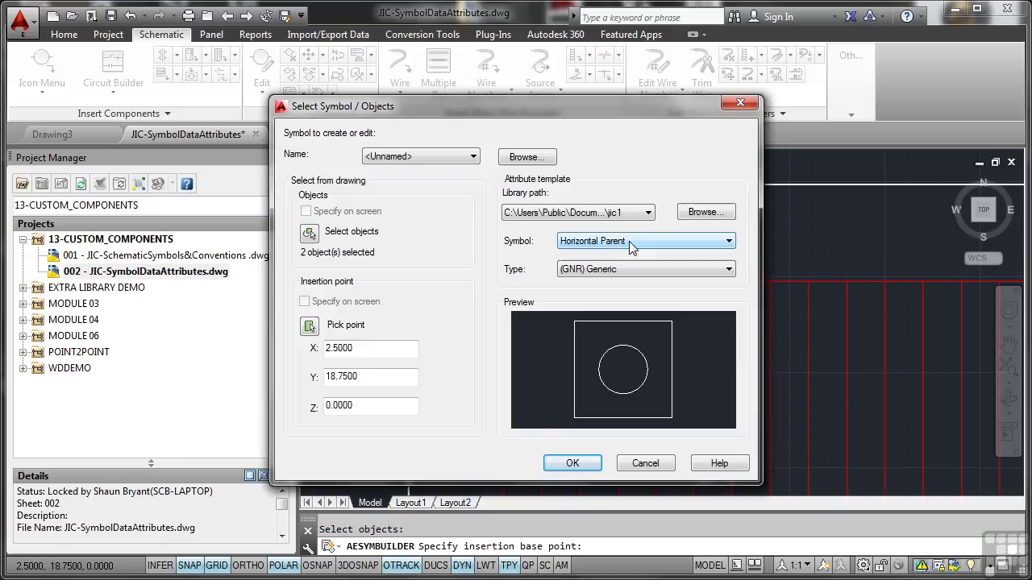
{"action": "left_click", "coordinate": [728, 242]}
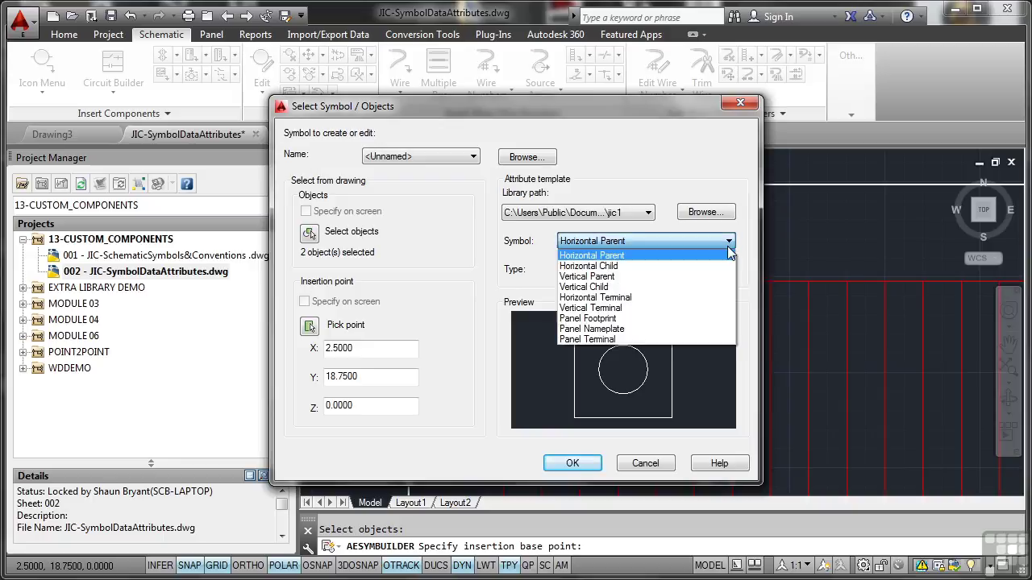
{"action": "left_click", "coordinate": [621, 277]}
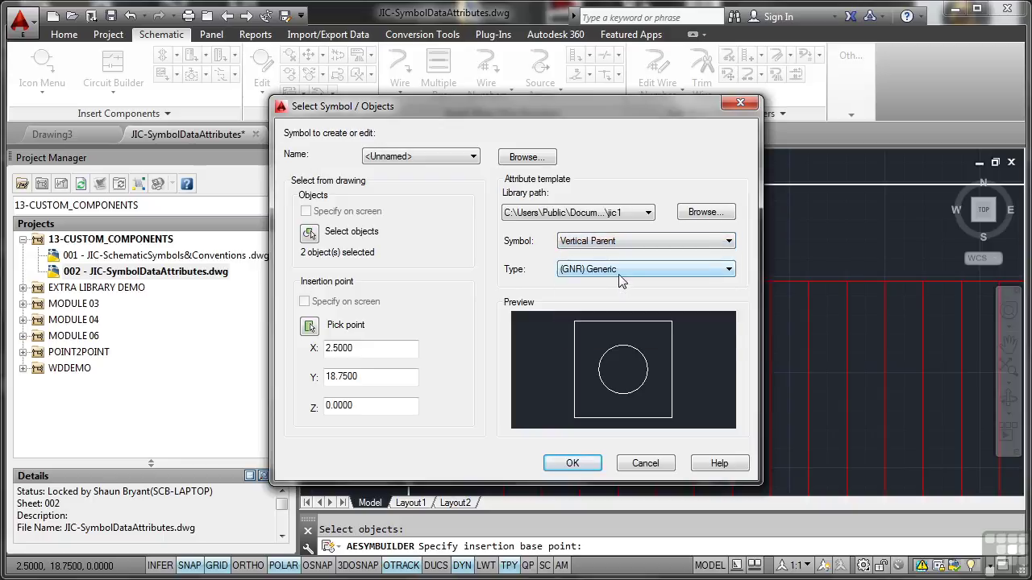
{"action": "mouse_move", "coordinate": [604, 104]}
{"action": "left_mouse_down"}
{"action": "mouse_move", "coordinate": [617, 440]}
{"action": "mouse_move", "coordinate": [651, 481]}
{"action": "left_mouse_up"}
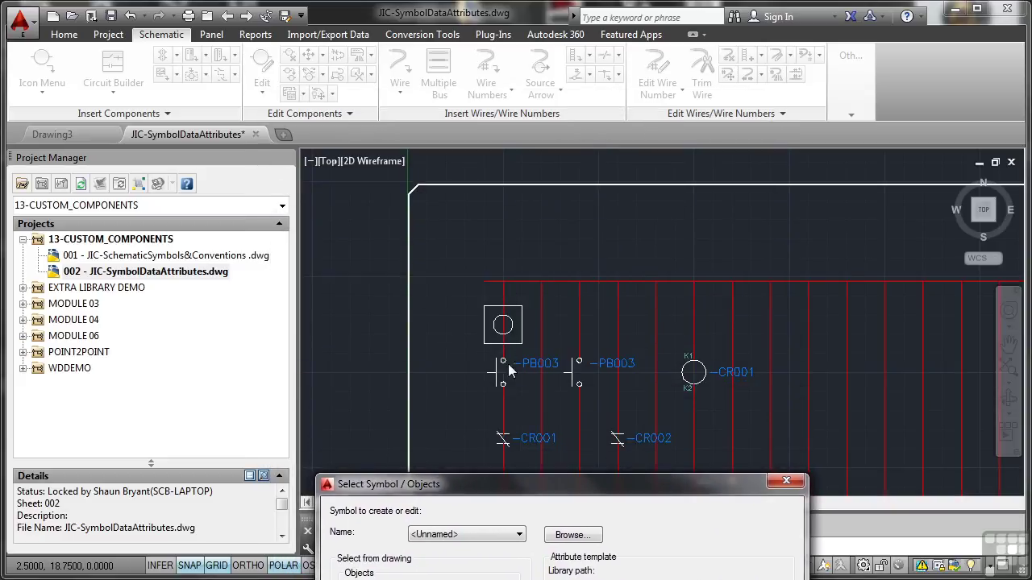
{"action": "left_click_drag", "start_coordinate": [540, 485], "coordinate": [530, 147]}
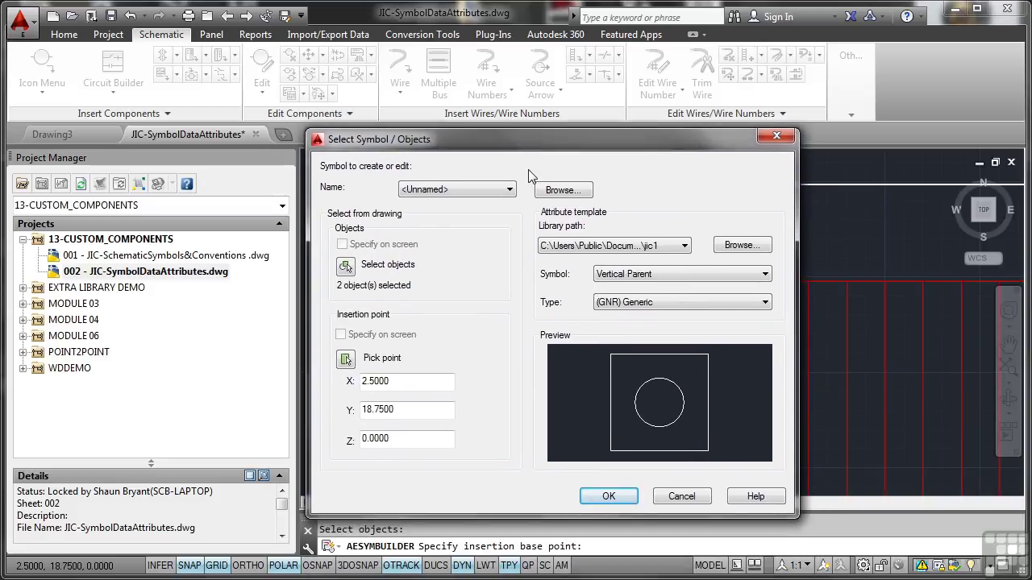
{"action": "left_click", "coordinate": [742, 305]}
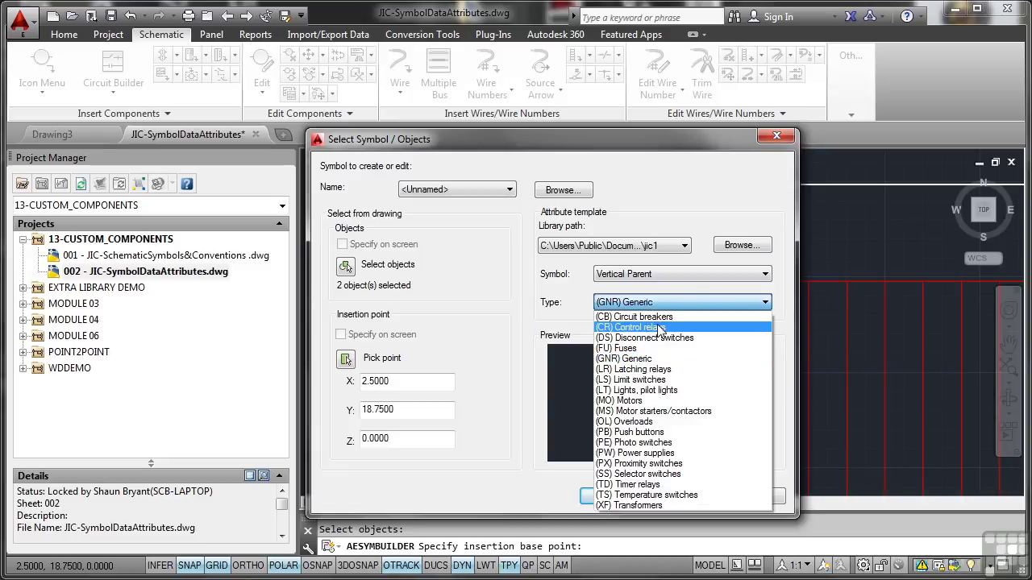
{"action": "left_click", "coordinate": [659, 327]}
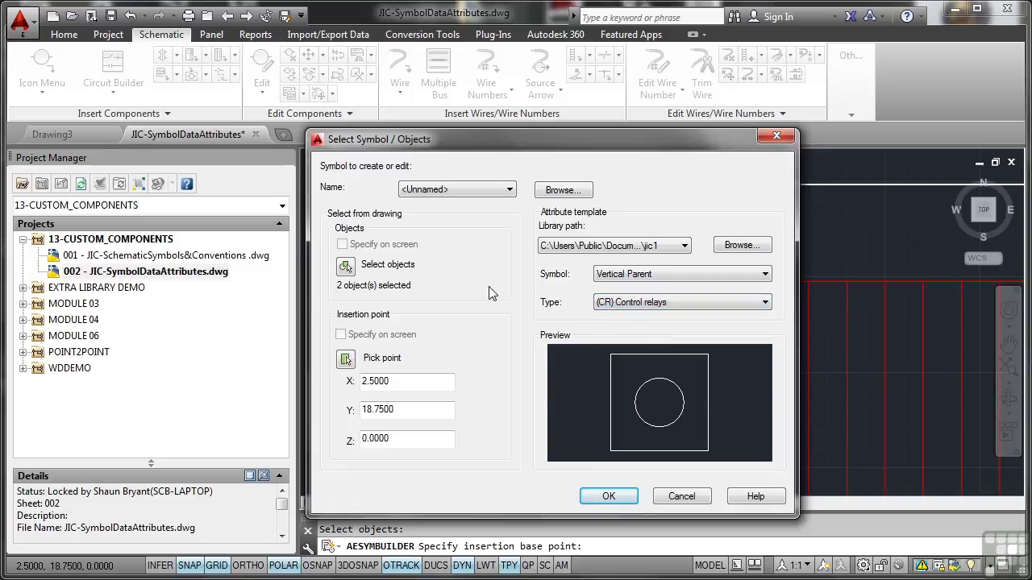